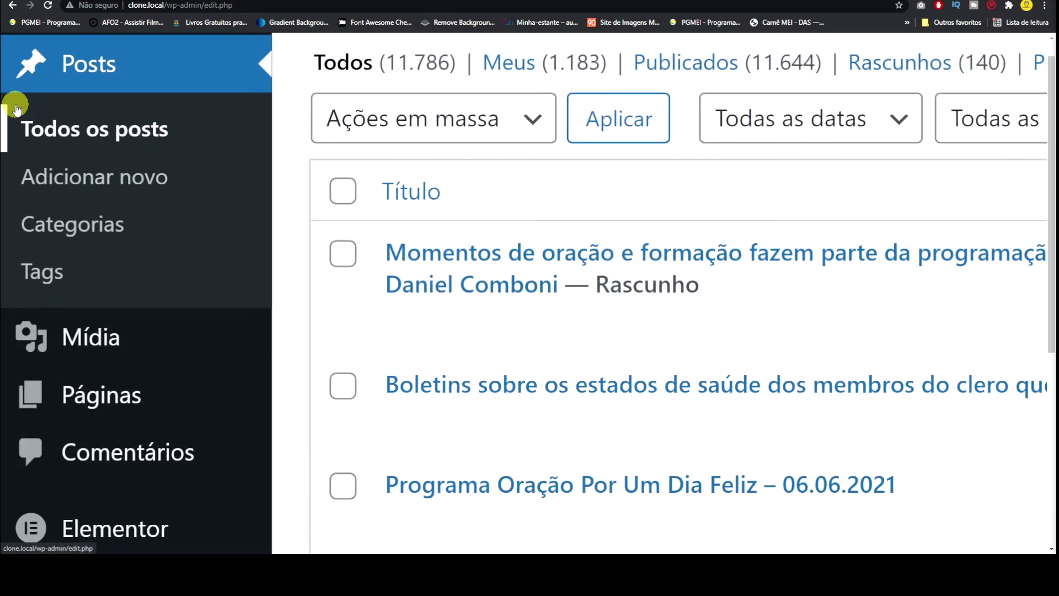
Open the list of all posts and start Quick Edit on the first published "Boletins sobre os estados de saúde" post
left_click(87, 127)
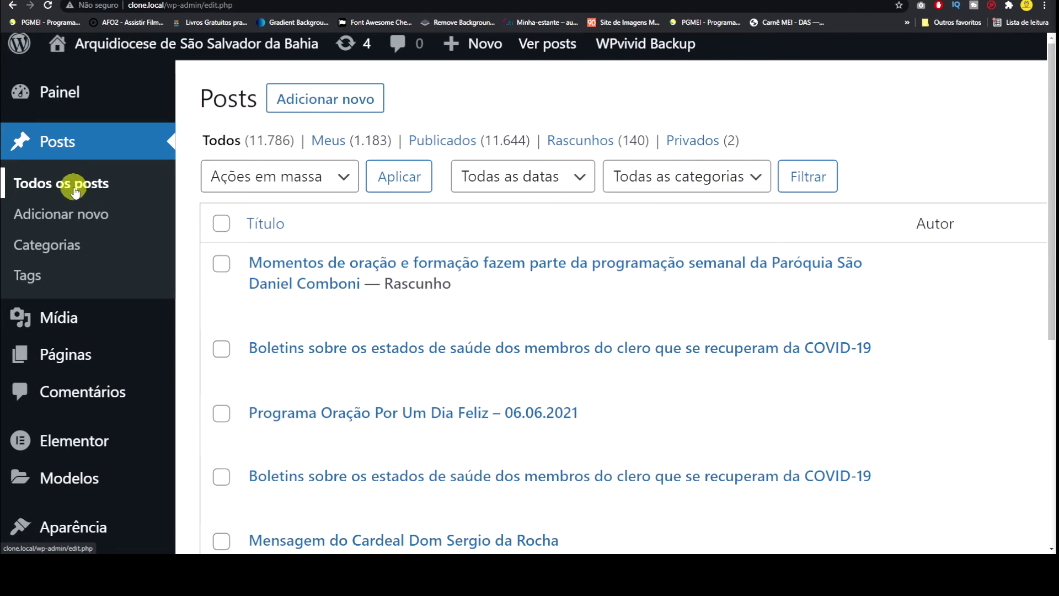
left_click(76, 187)
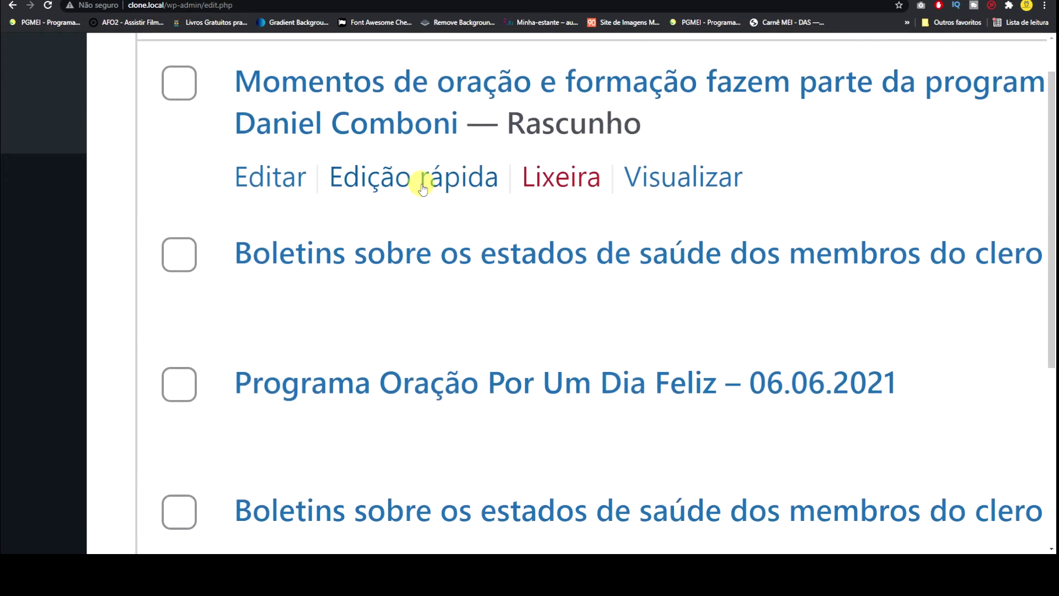
left_click(422, 189)
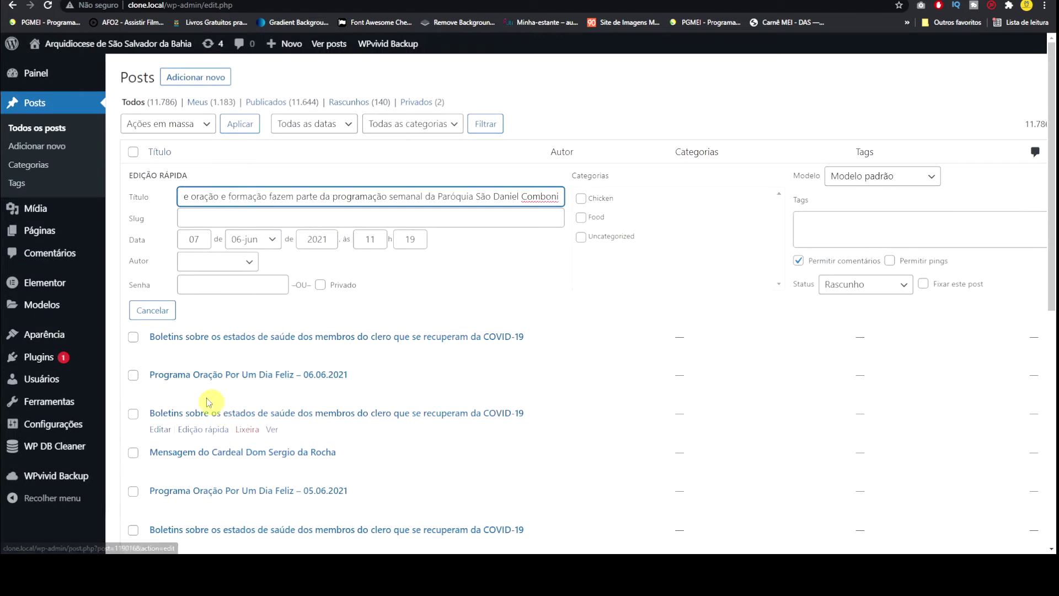
left_click(188, 353)
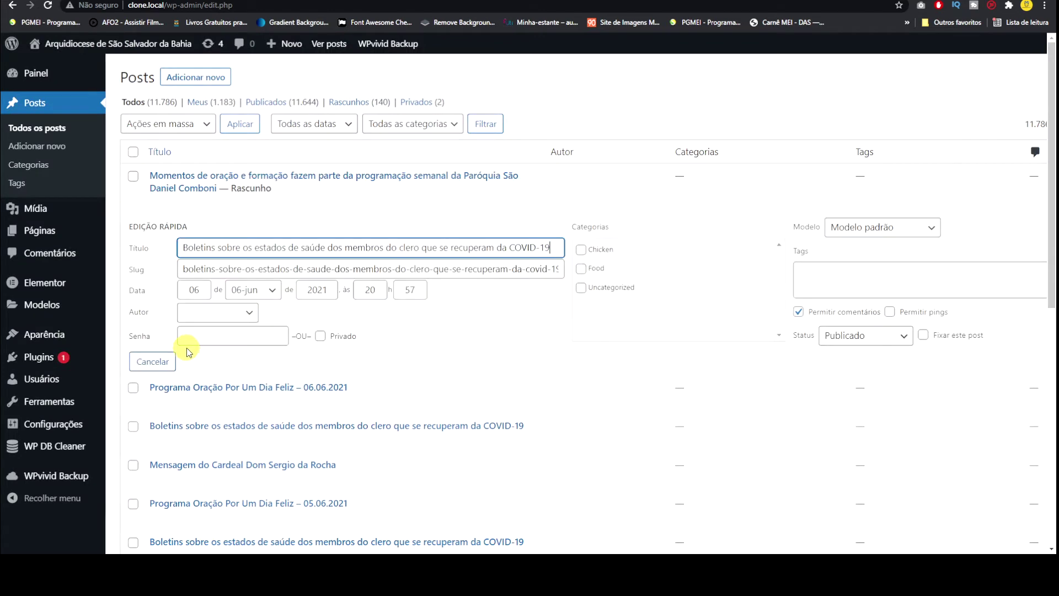
Replace the post's slug with "abacate" and update the post
left_click_drag(241, 270, 520, 281)
key("ctrl+a")
key("BackSpace")
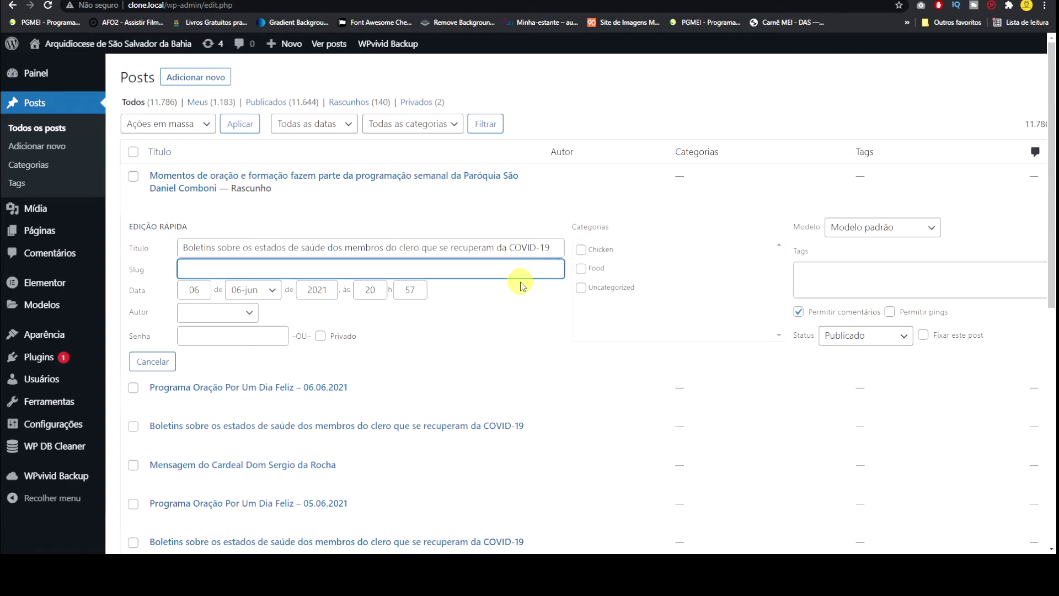
type("abacate")
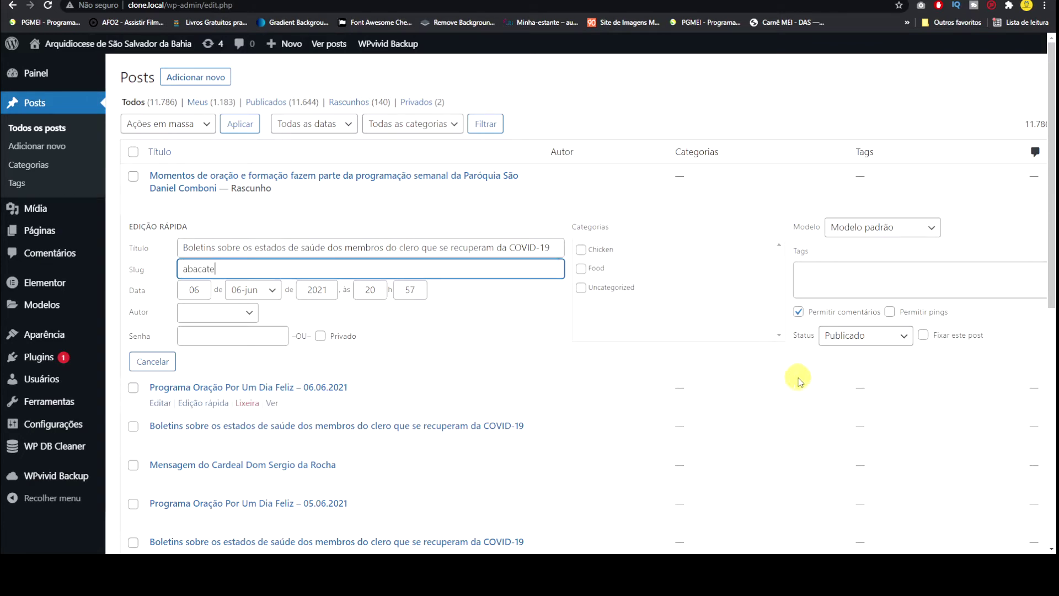
left_click(1011, 308)
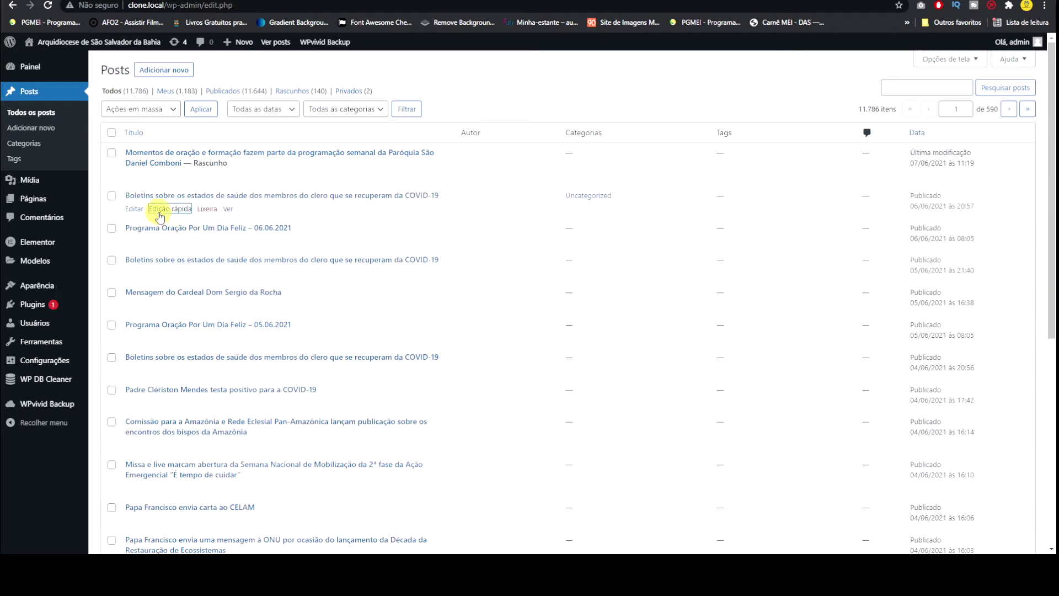
In the same post's Quick Edit, try an empty slug and a title shortened to end in "COVID", and cancel the edit
left_click(160, 207)
double_click(211, 236)
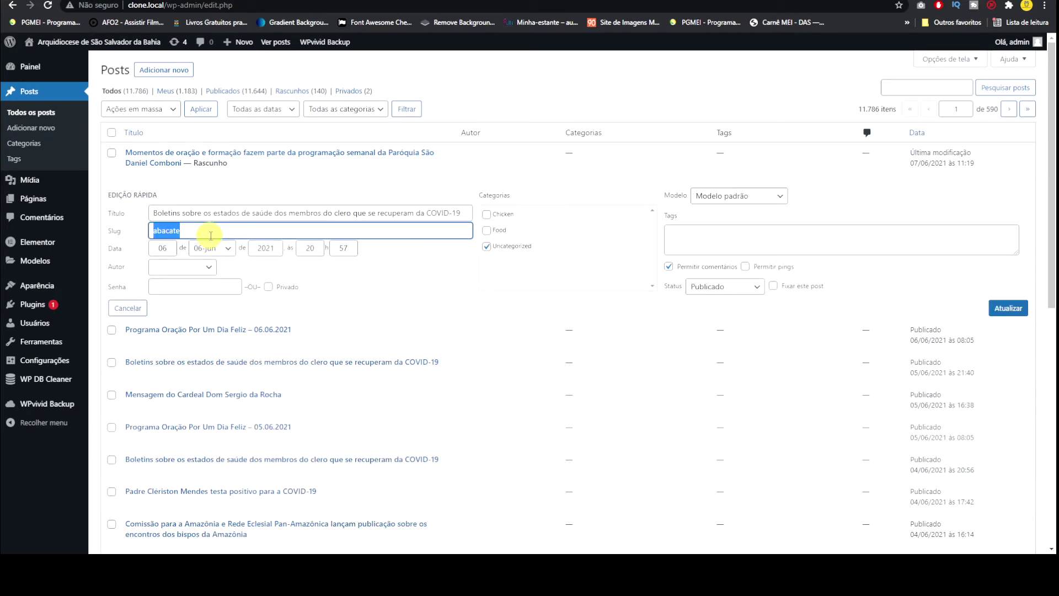
key("shift+Tab")
key("End")
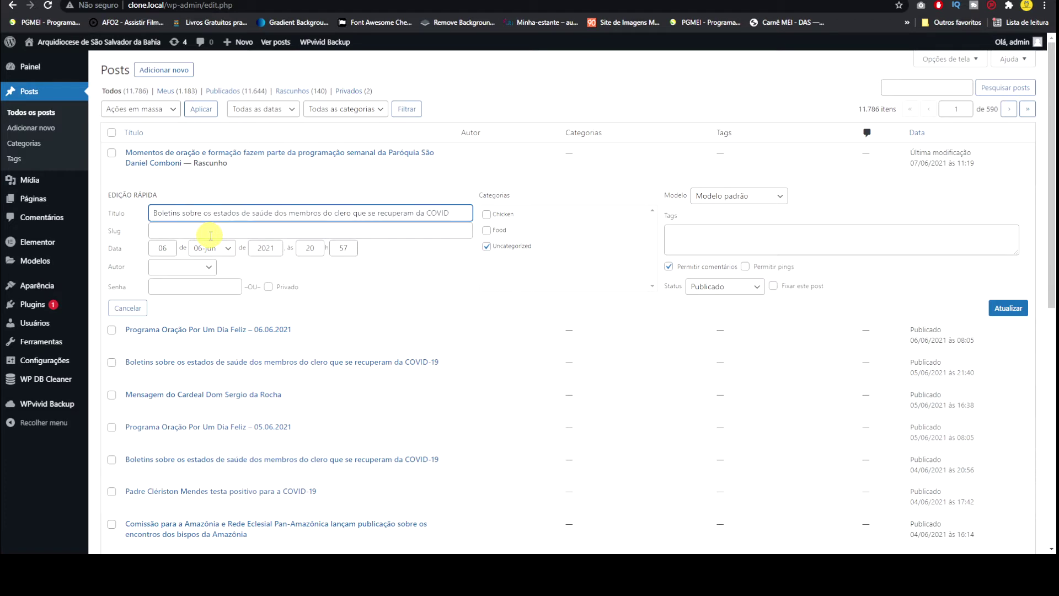
key("shift+Tab")
left_click(210, 235)
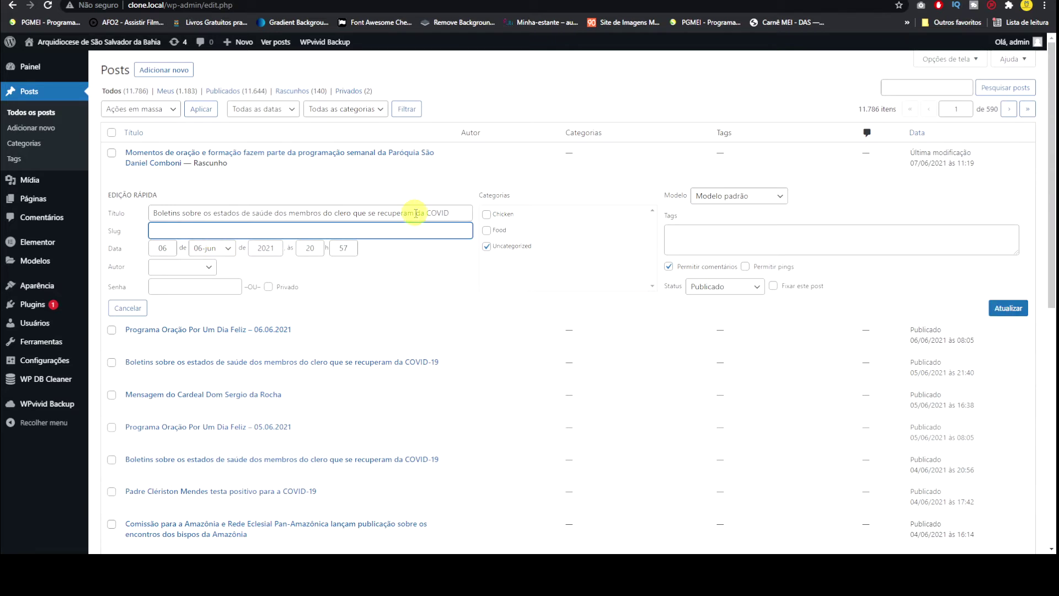
left_click(125, 311)
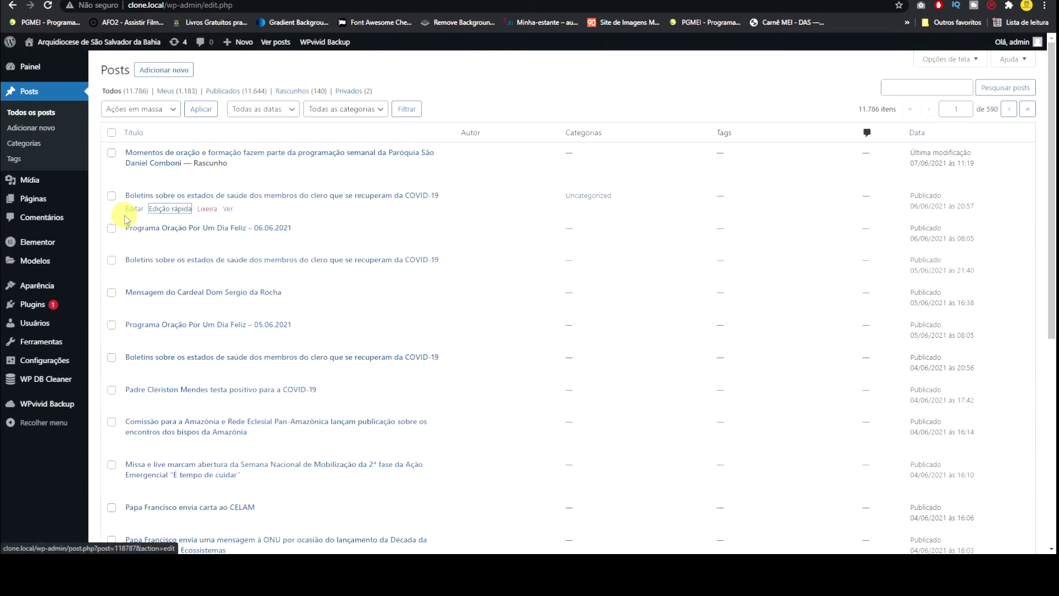
Open the 2019 page from the pages list in the block editor and dismiss the welcome guide
left_click(147, 205)
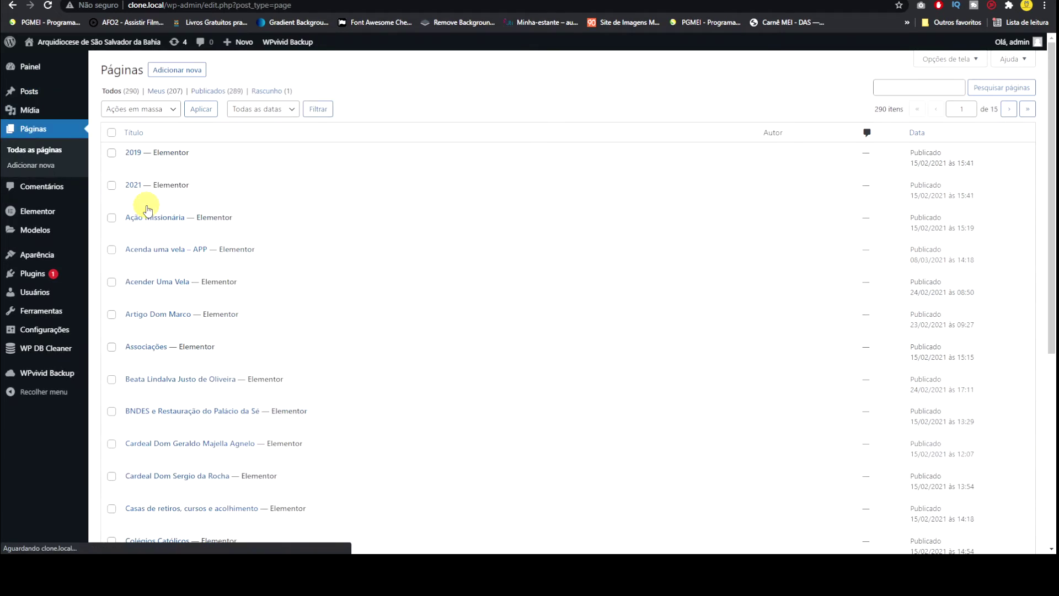
left_click(130, 168)
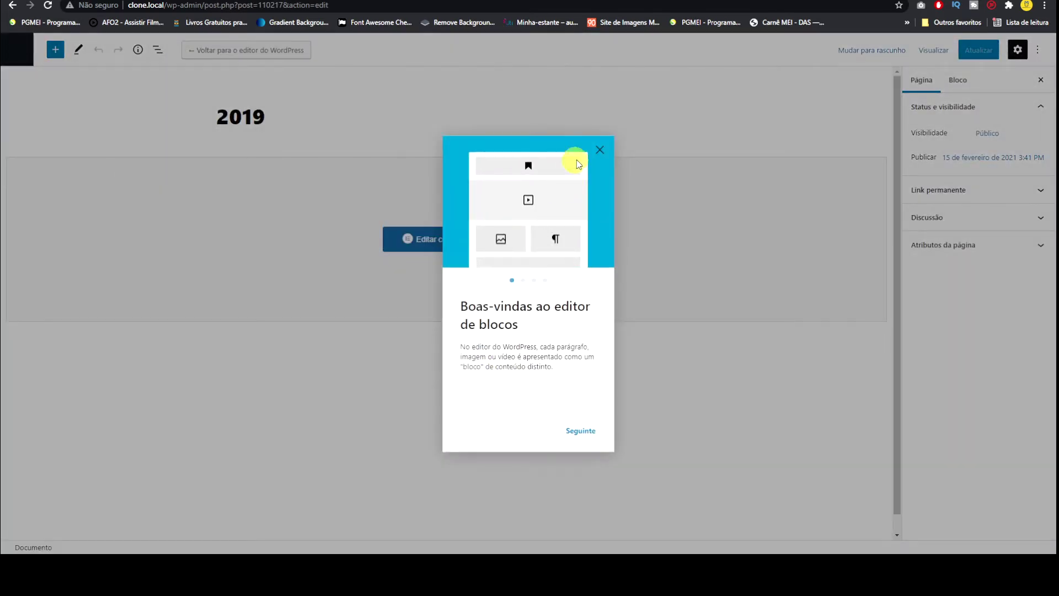
left_click(601, 157)
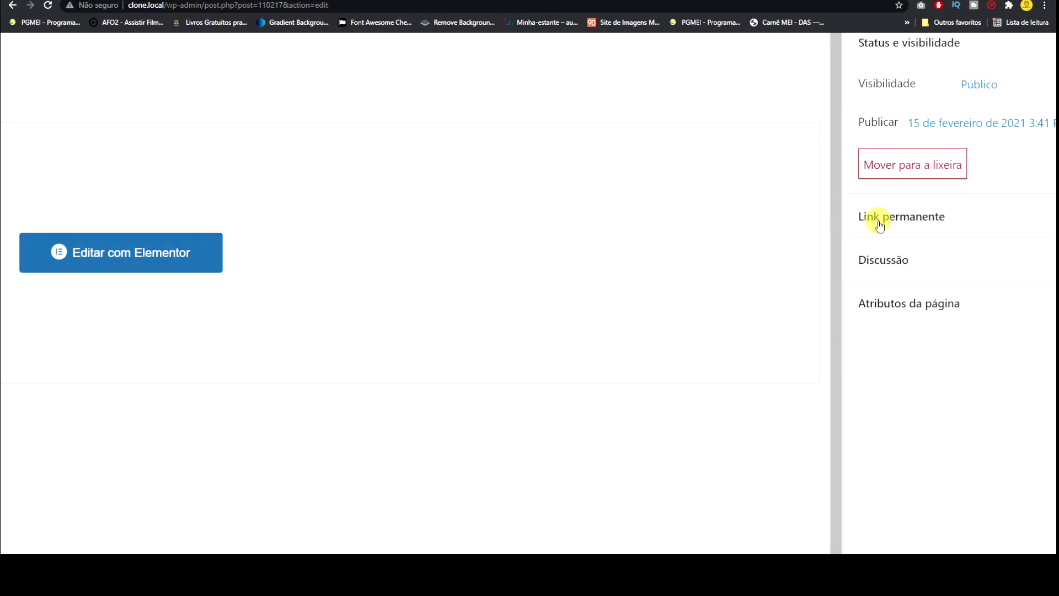
Set the 2019 page's URL slug to "abacatao2" in its permalink settings
scroll(880, 225, "right", 1)
left_click(1037, 230)
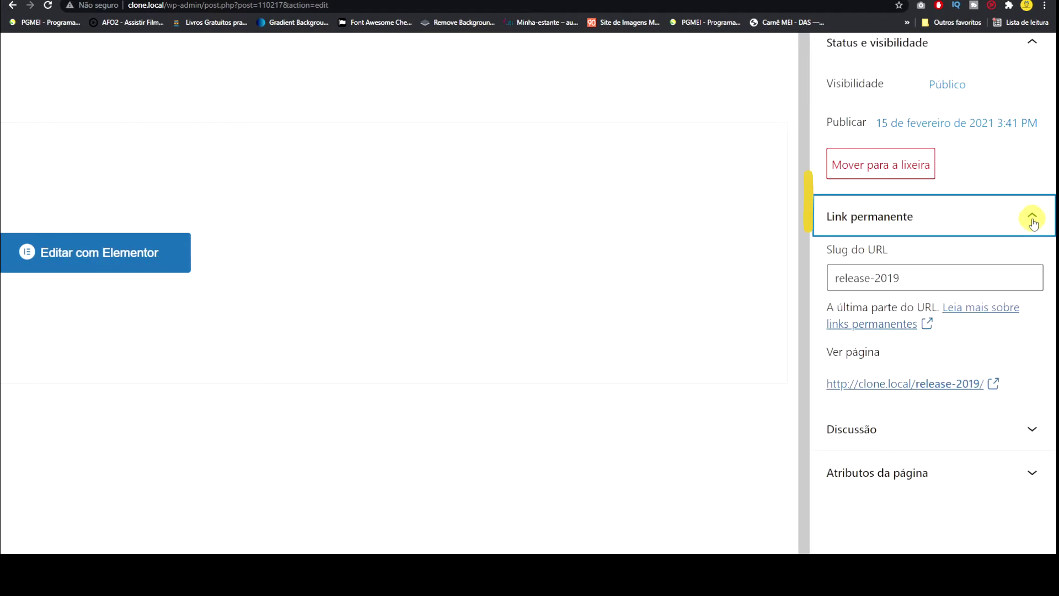
left_click_drag(899, 280, 827, 283)
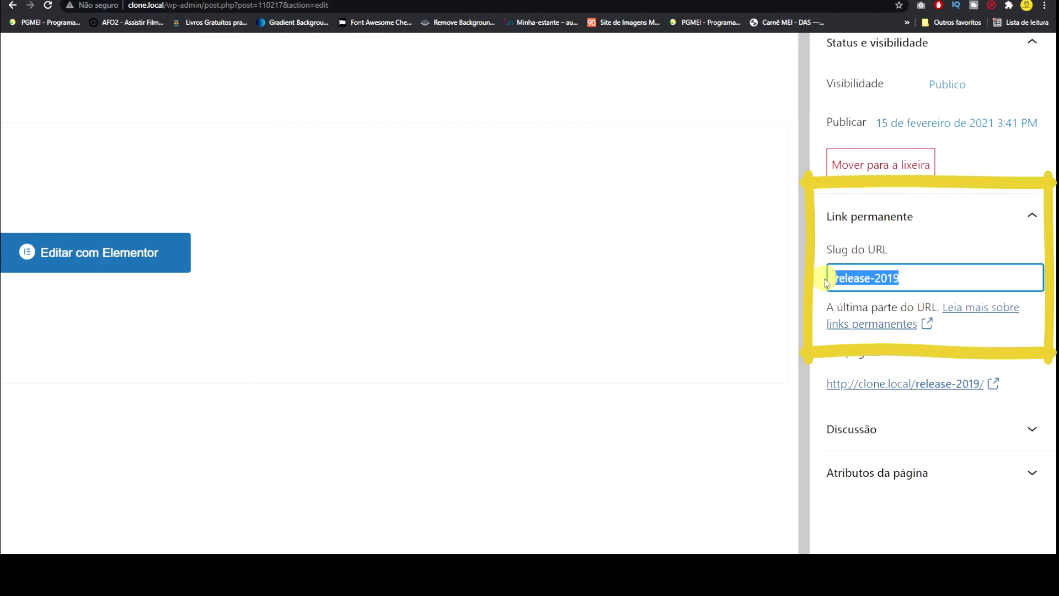
key("BackSpace")
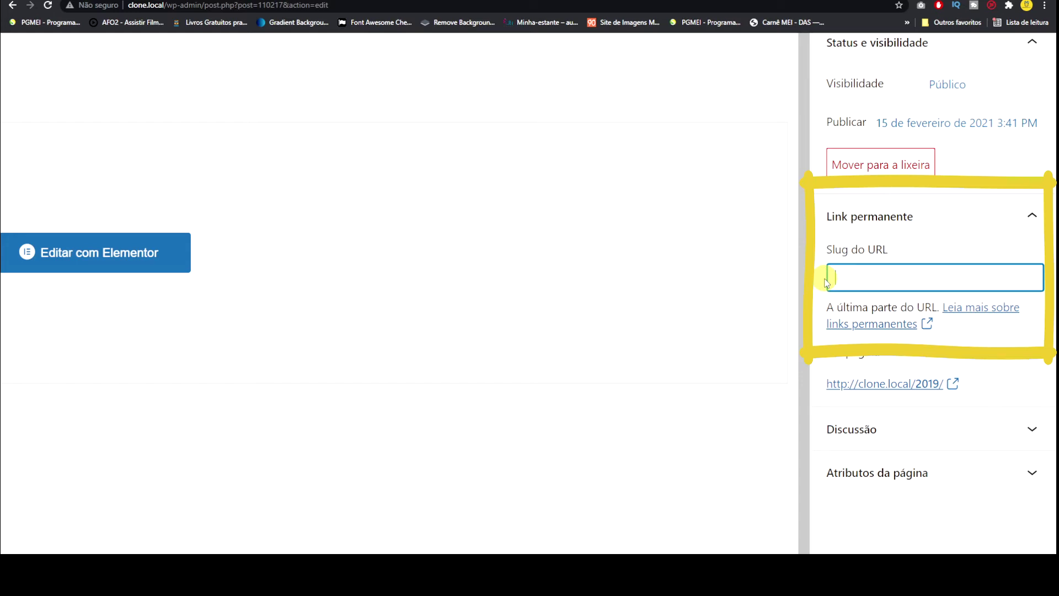
type("abacatao2")
key("ctrl+plus")
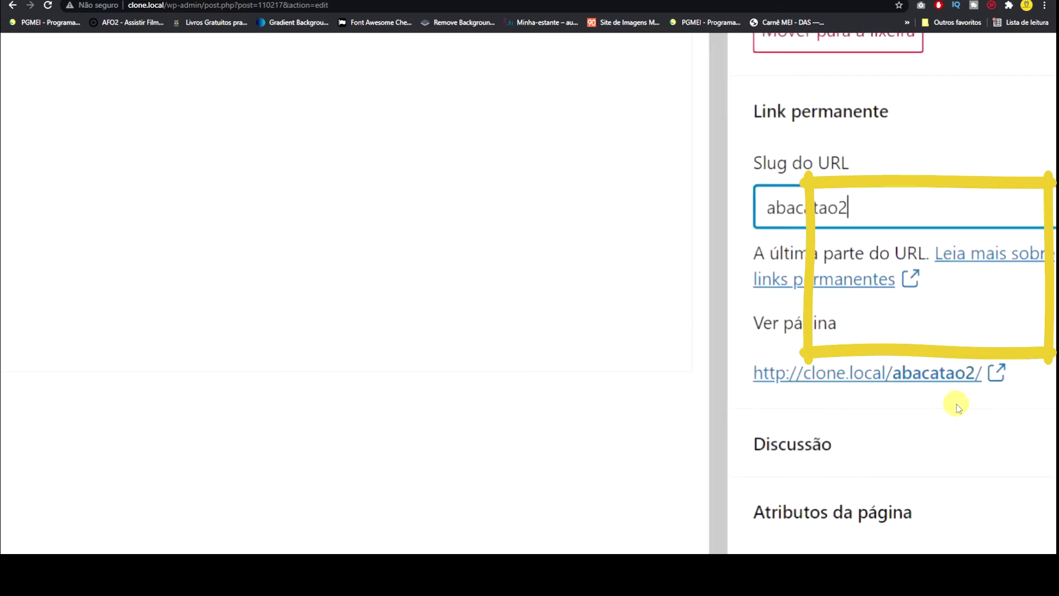
key("ctrl+plus")
key("ctrl+minus")
key("ctrl+minus")
key("ctrl+minus")
key("ctrl+minus")
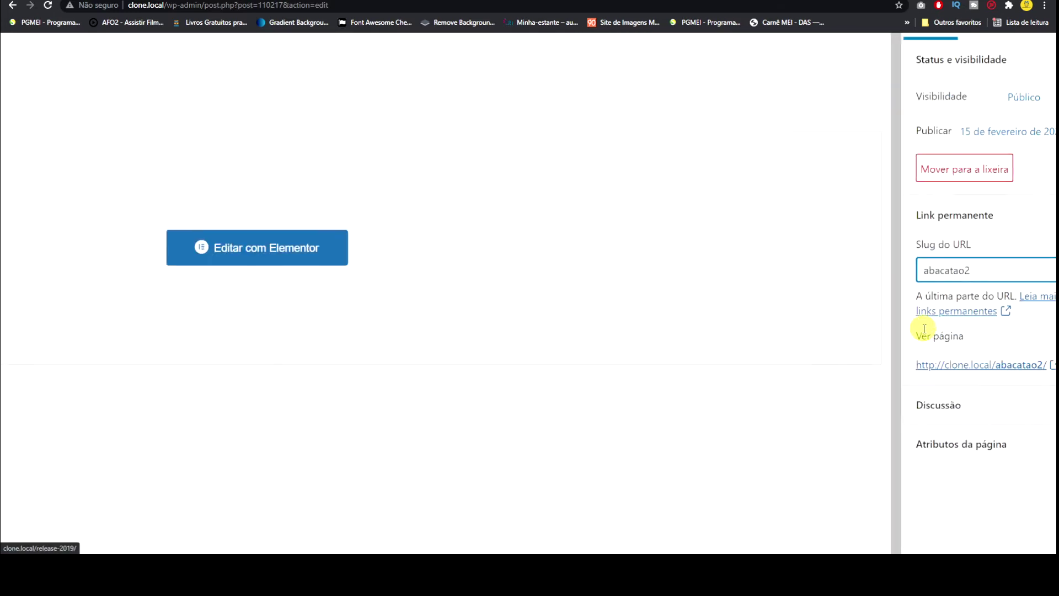
key("ctrl+minus")
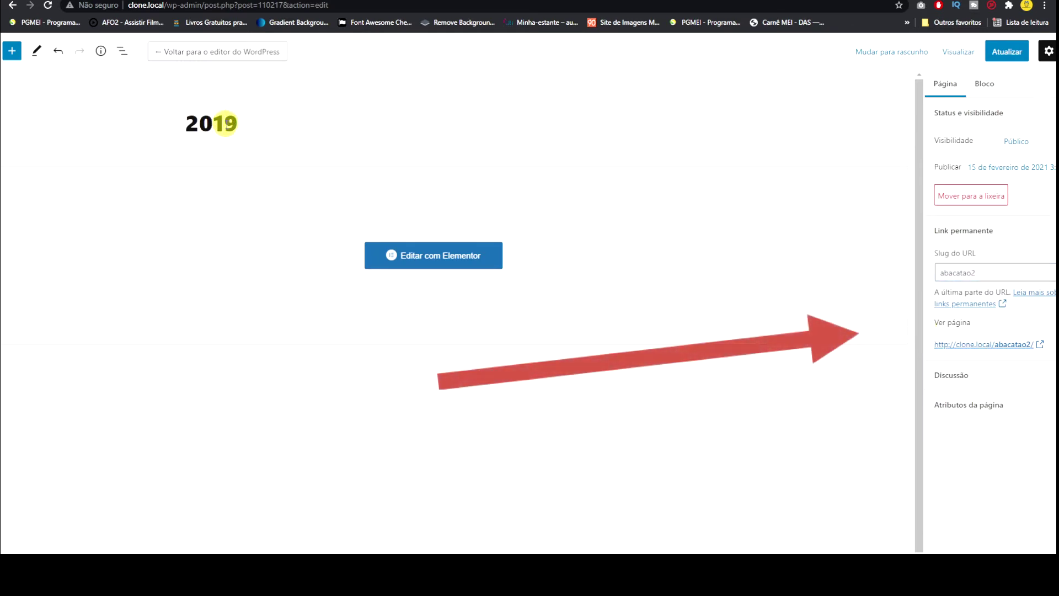
key("ctrl+minus")
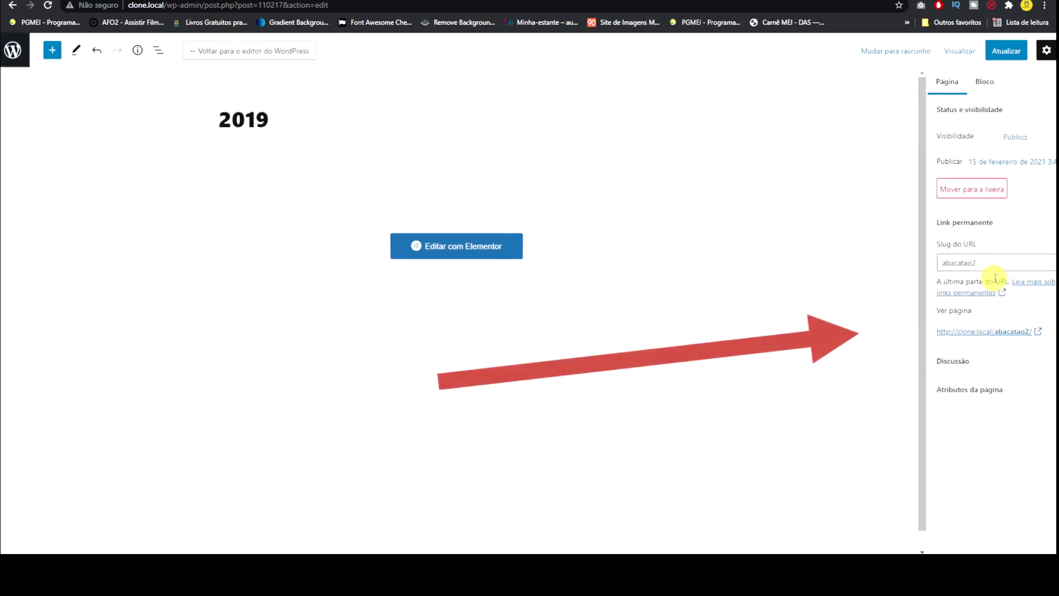
Clear the URL slug and extend the page title to "2019 Super Abacatão", leaving the editor without saving
double_click(918, 256)
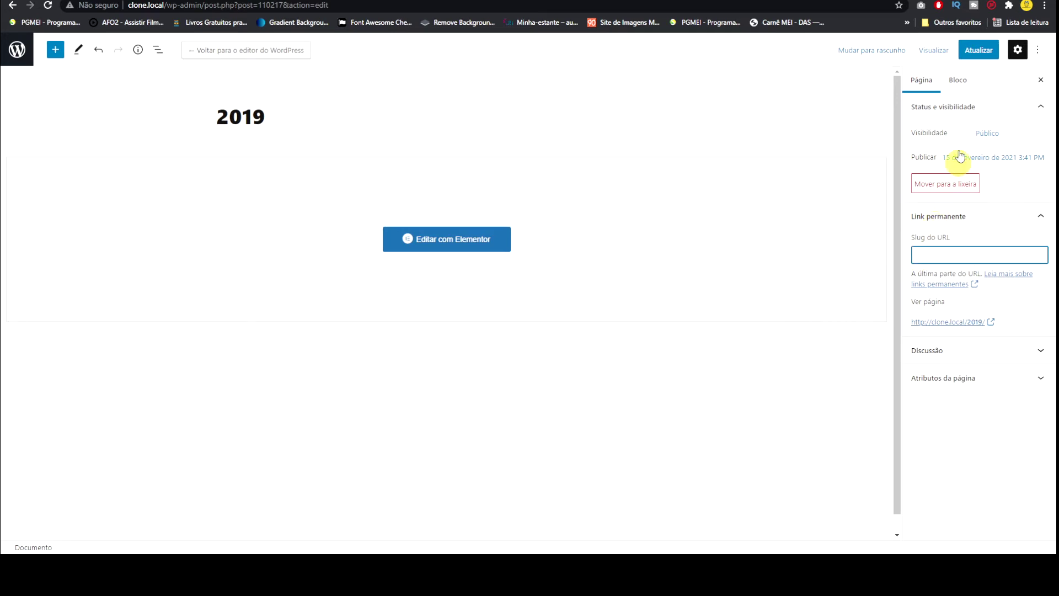
left_click(335, 127)
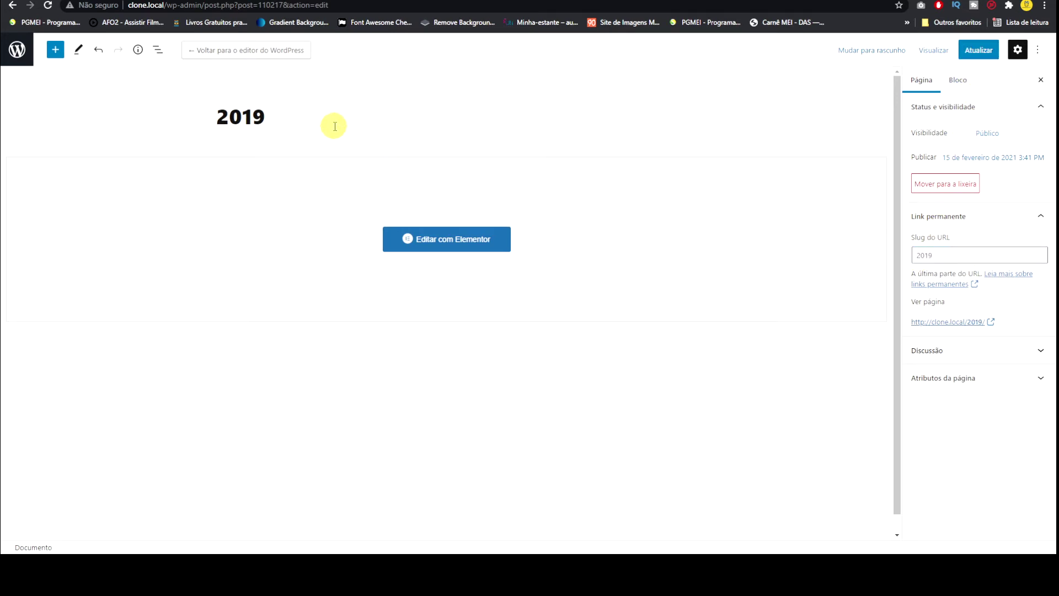
type("Super Abaa")
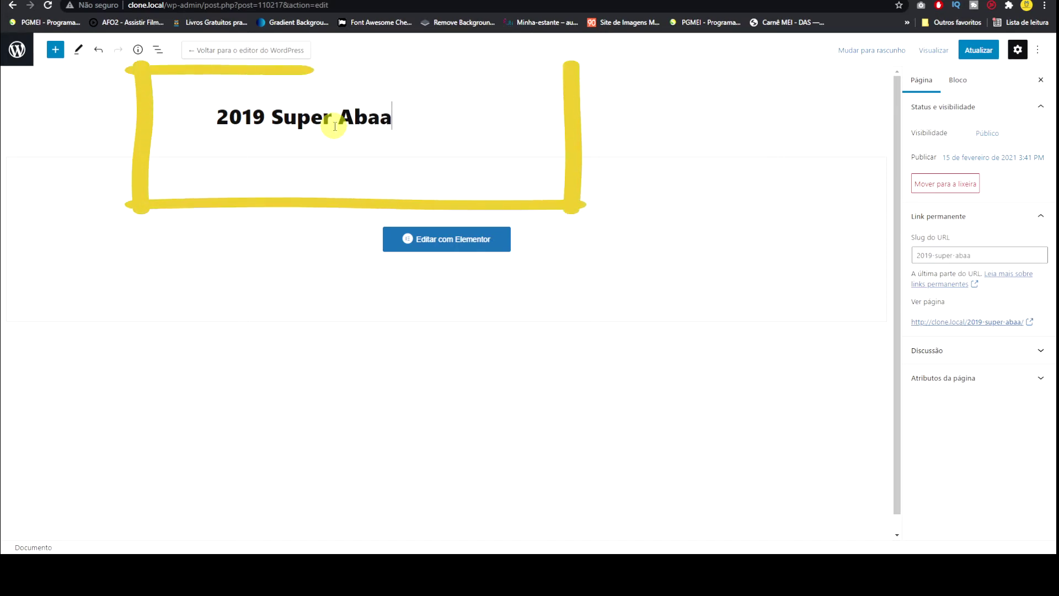
key("BackSpace")
type("catão")
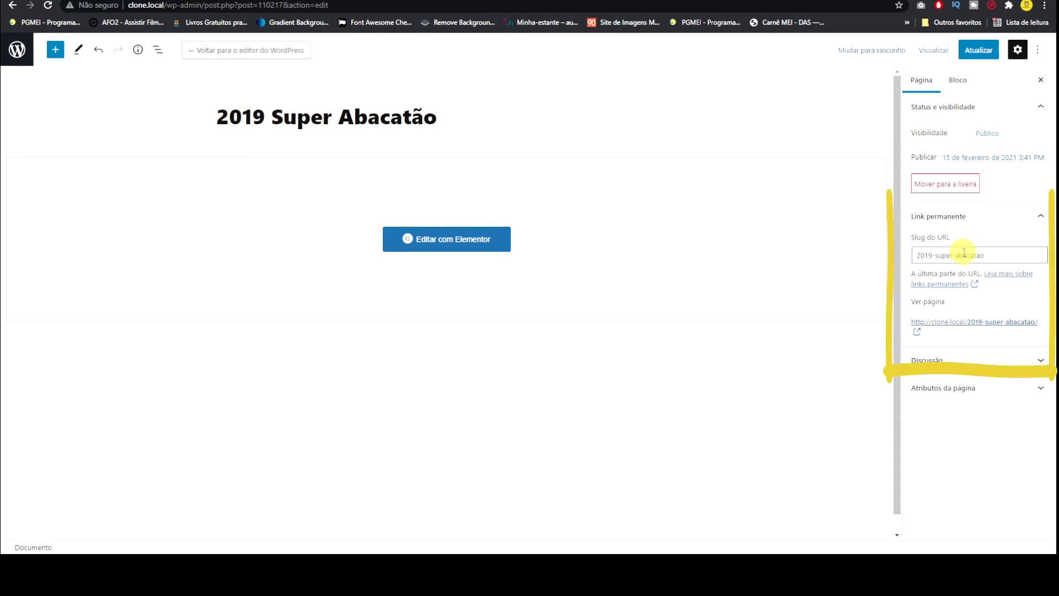
scroll(1002, 262, "up", 5)
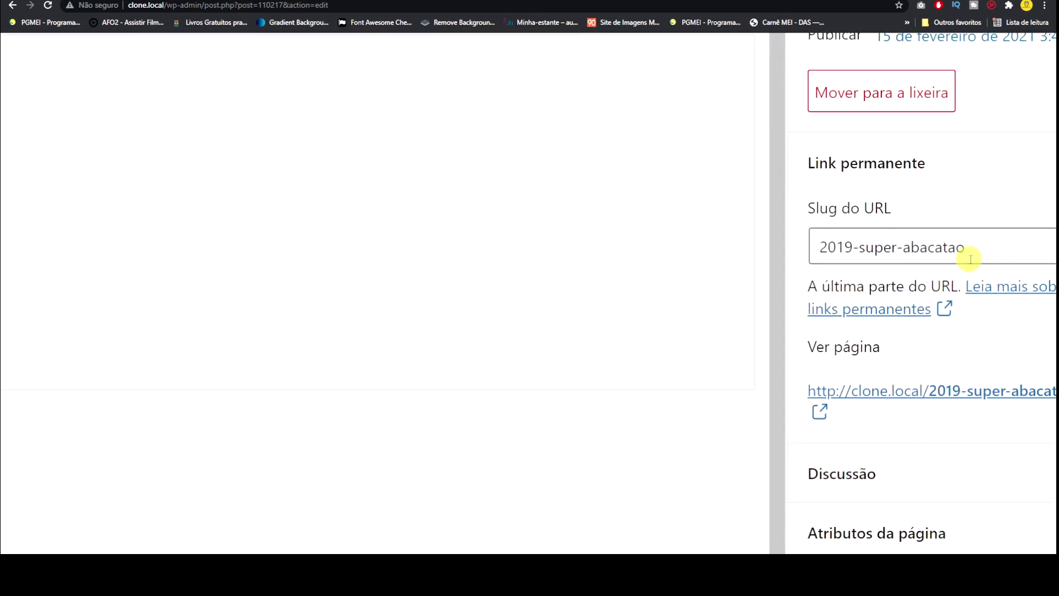
scroll(964, 258, "down", 5)
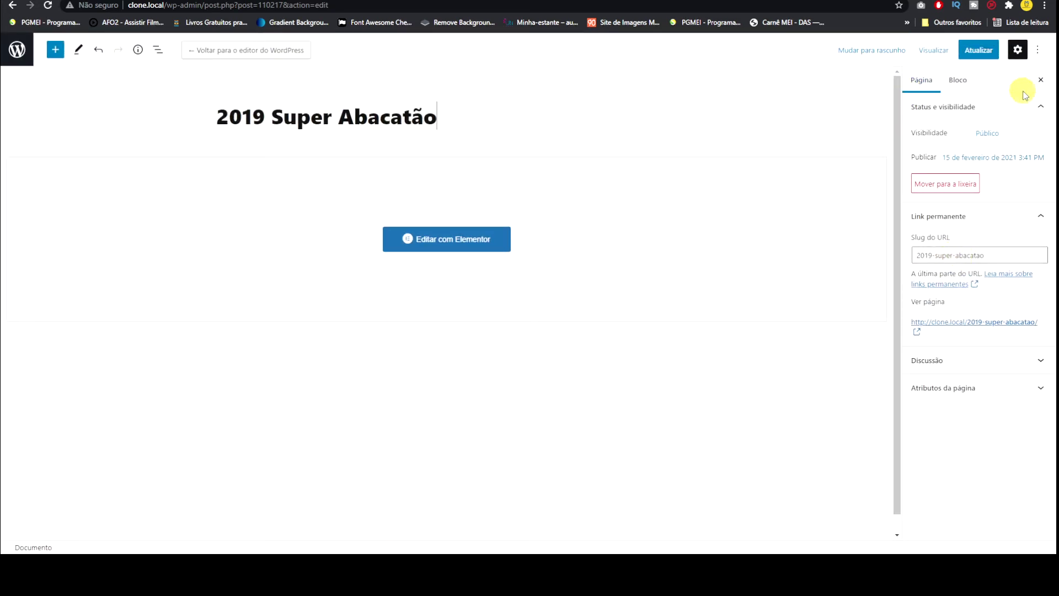
left_click(11, 7)
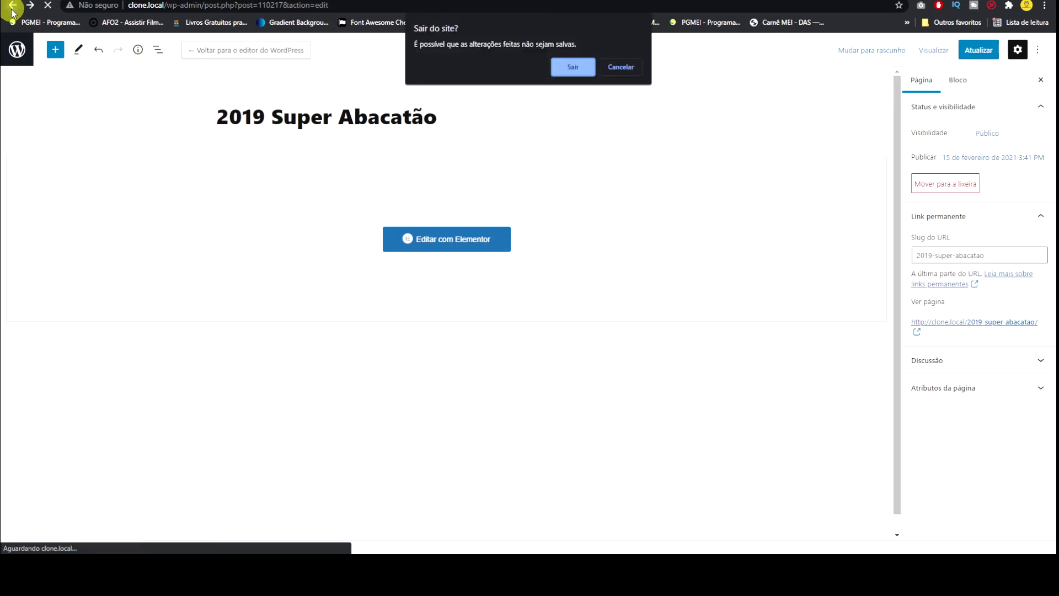
key("Return")
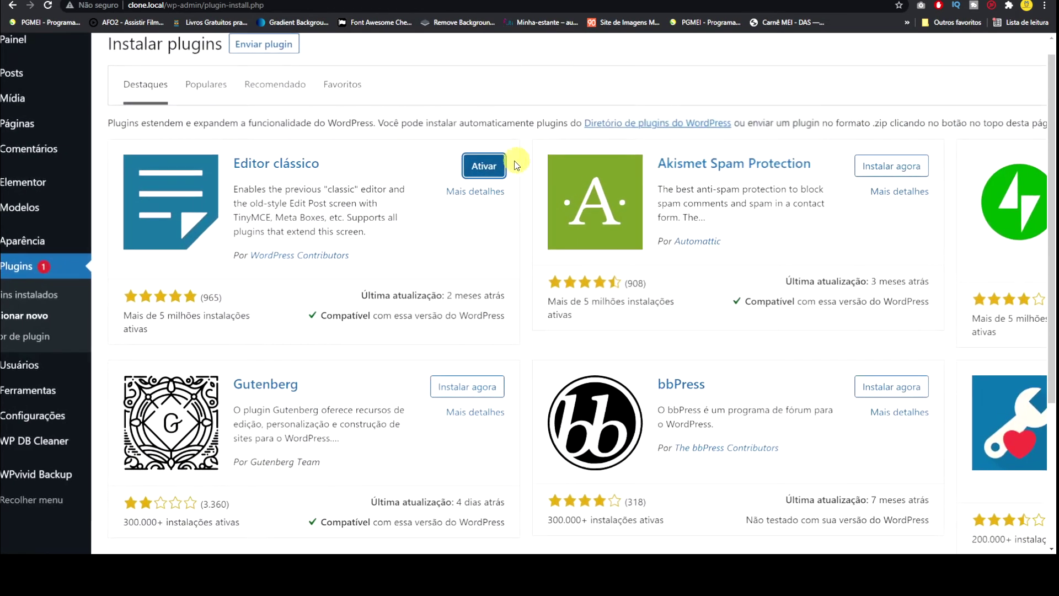
Activate the Classic Editor plugin and open the Ação Missionária page for editing
left_click(488, 171)
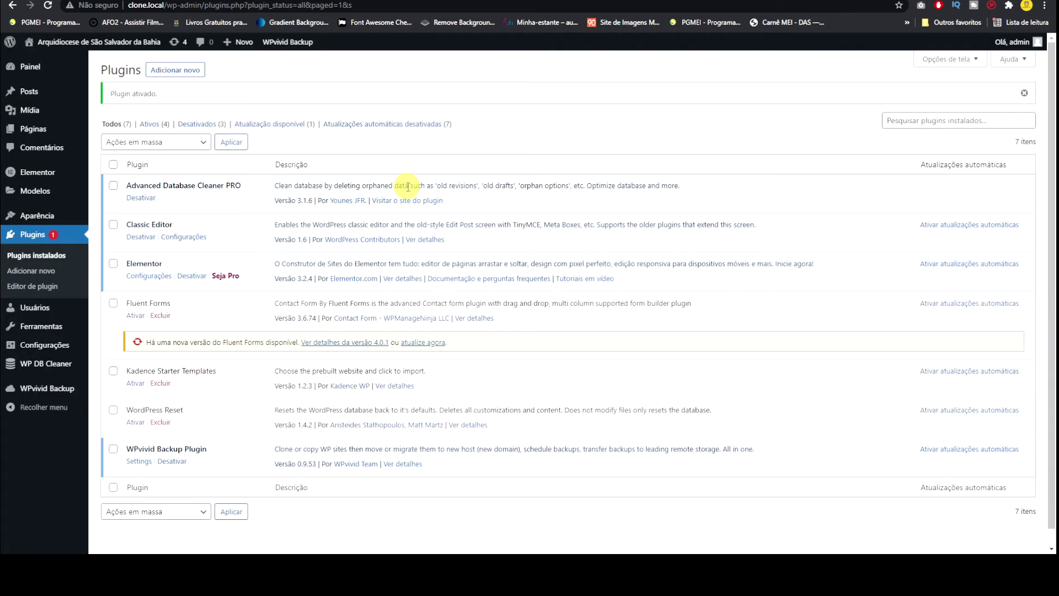
mouse_move(51, 134)
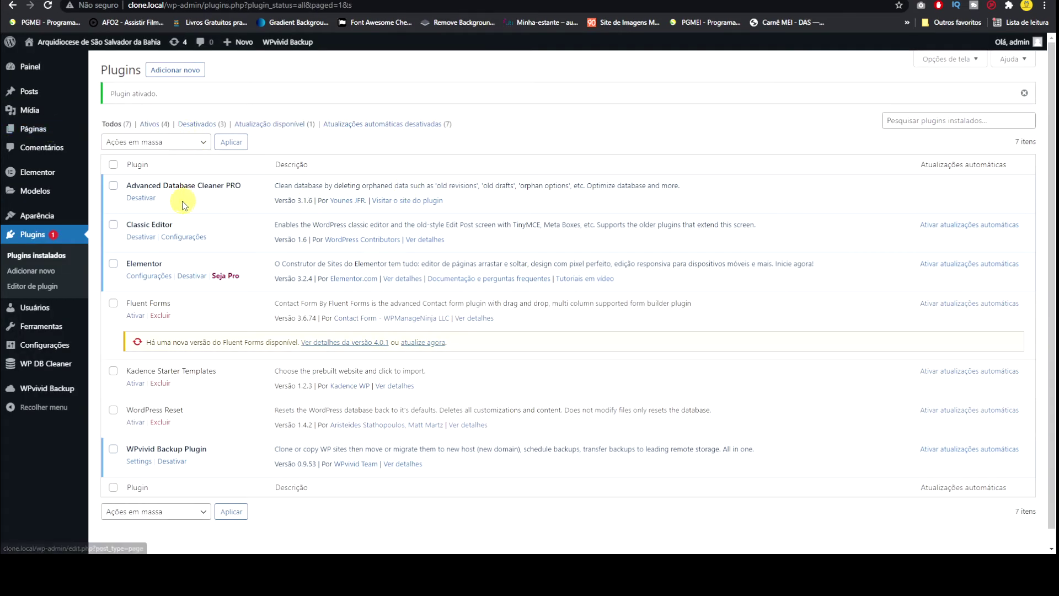
left_click(114, 130)
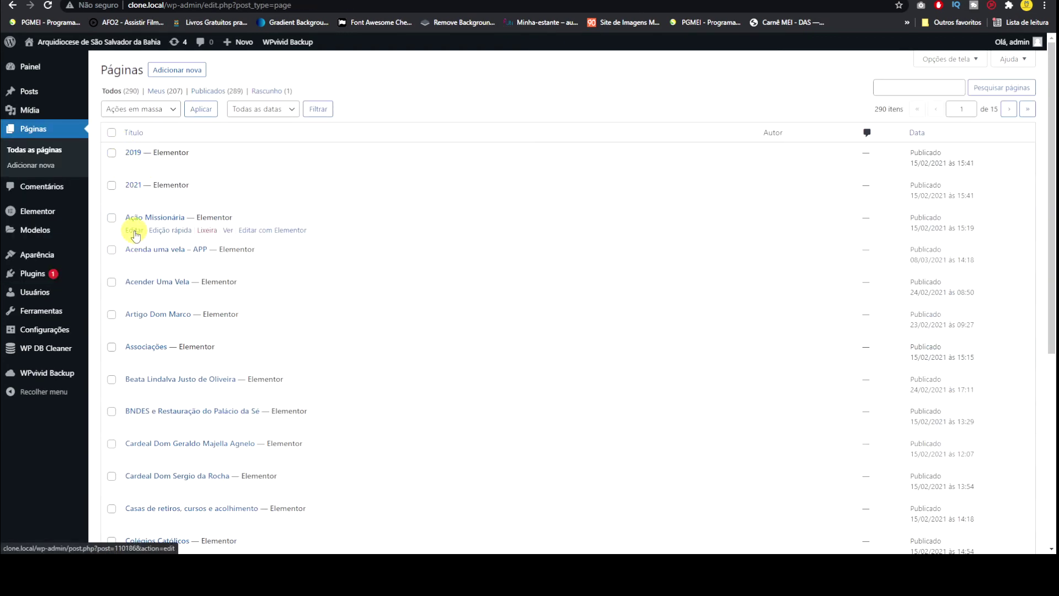
left_click(132, 231)
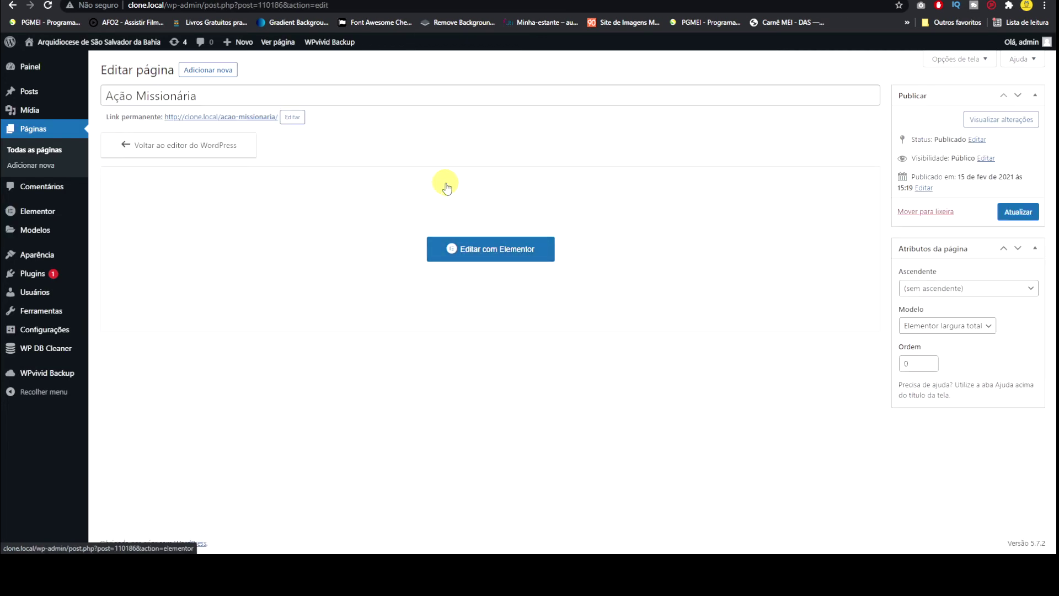
Replace the page title with "Lorem Ipsum Abacate"
left_click(229, 98)
key("ctrl+a")
key("BackSpace")
type("Lorem Ipsum Abacate")
Clear the Classic Editor page's permalink slug and apply it empty to regenerate "lorem-ipsum-abacate" from the title
left_click(293, 117)
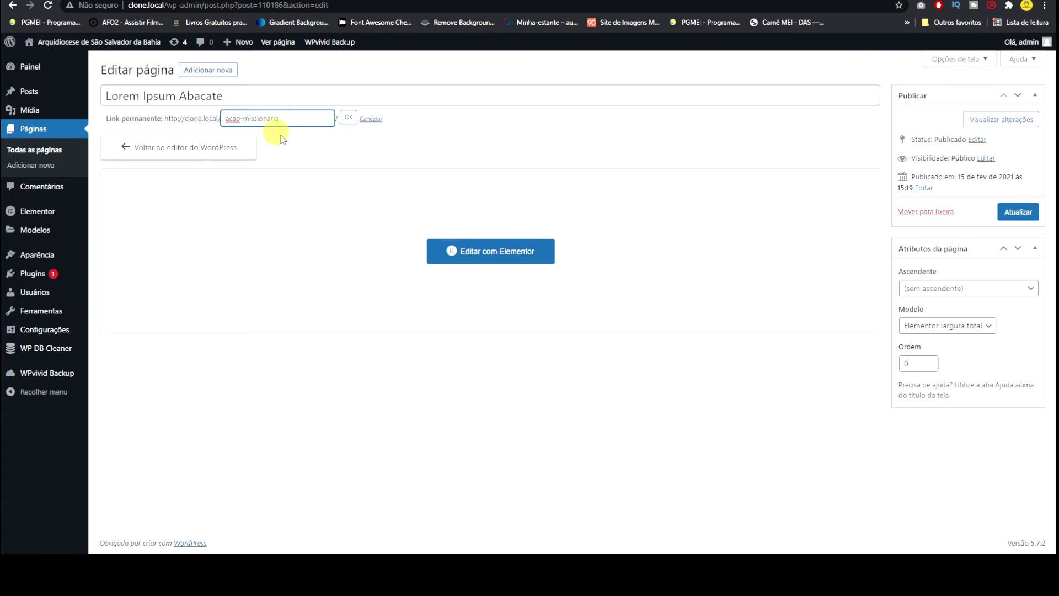
left_click(375, 119)
left_click(292, 117)
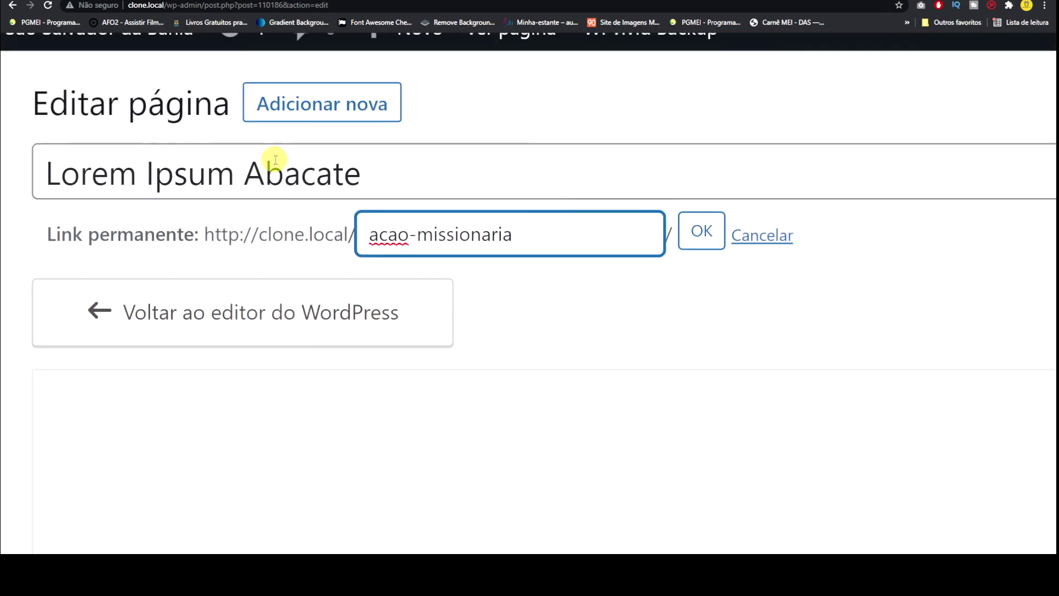
left_click_drag(524, 241, 402, 241)
key("BackSpace")
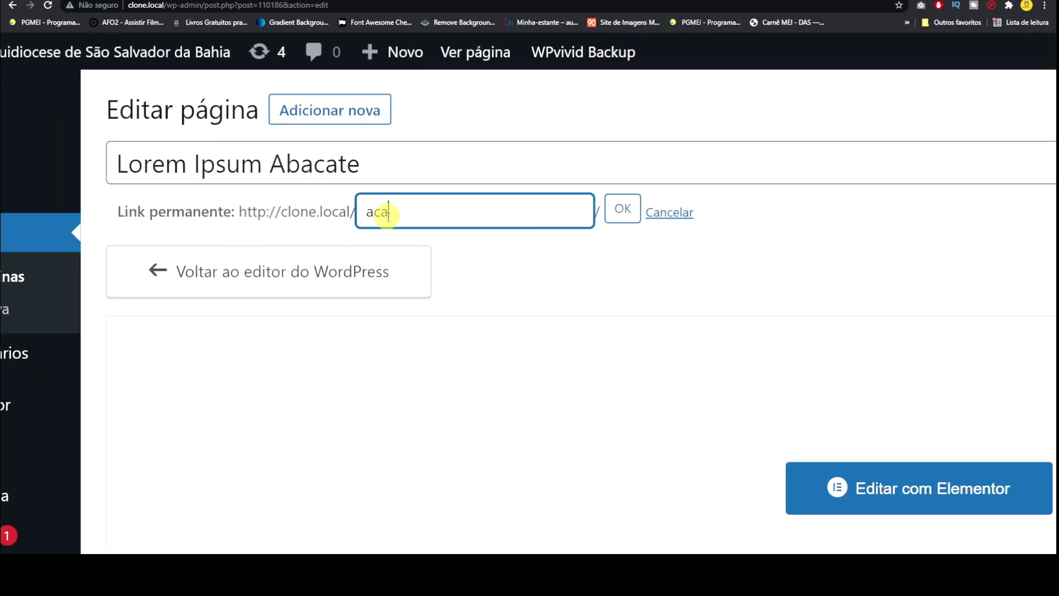
left_click(622, 208)
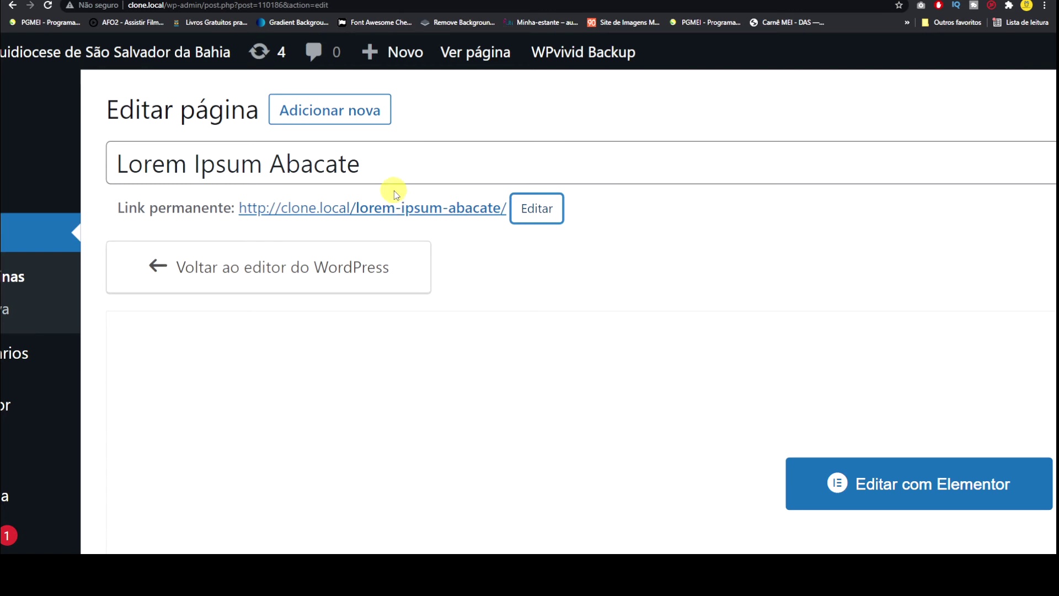
Replace the page title with "Worpress Fácil"
triple_click(373, 153)
type("Worpr")
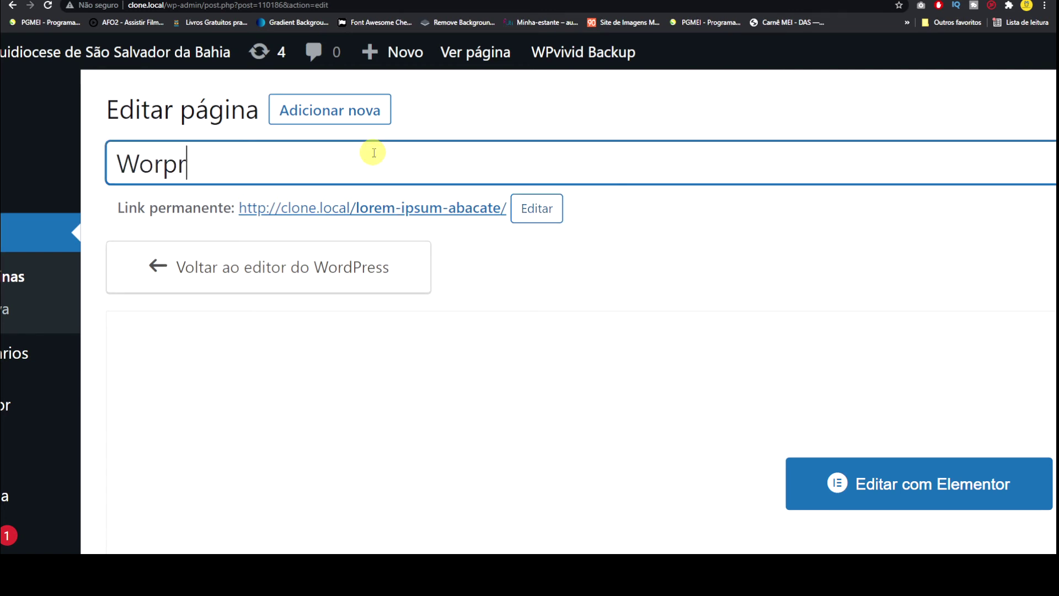
type("ess Fácil")
Empty the permalink slug and apply it to regenerate "worpress-facil" from the new title
left_click(537, 209)
key("ctrl+shift+Left")
key("ctrl+shift+Left")
key("ctrl+shift+Left")
key("BackSpace")
left_click(616, 215)
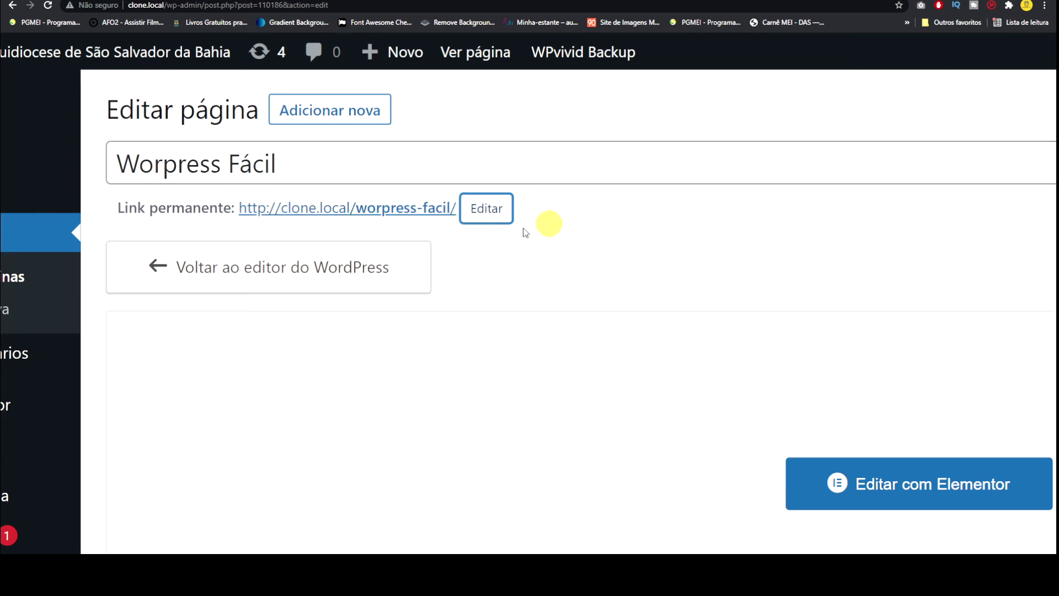
Reopen the permalink slug for editing and replace its text with "super-wordpress"
left_click(483, 209)
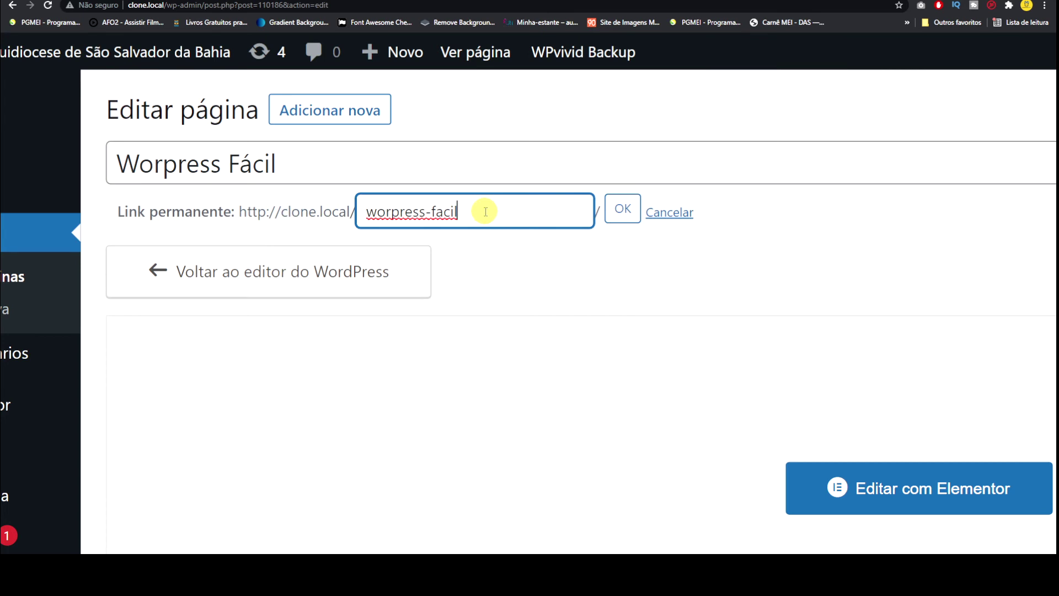
key("ctrl+shift+Left")
key("ctrl+shift+Left")
key("ctrl+shift+Left")
key("BackSpace")
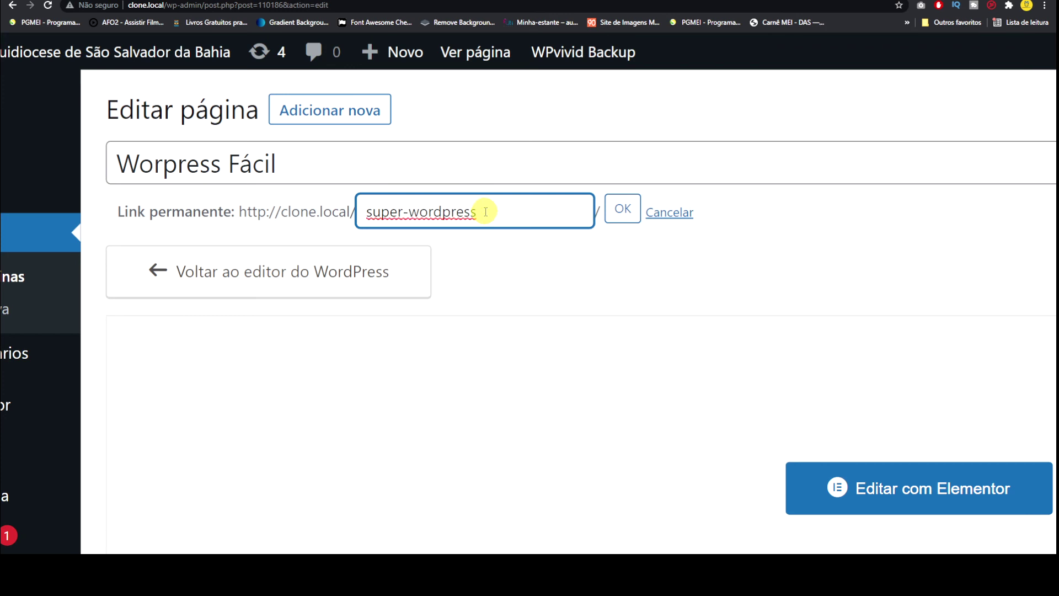
Try a joined slug and special characters in place of the hyphen, such as "super~~! wordpress", and clear the slug text
key("BackSpace")
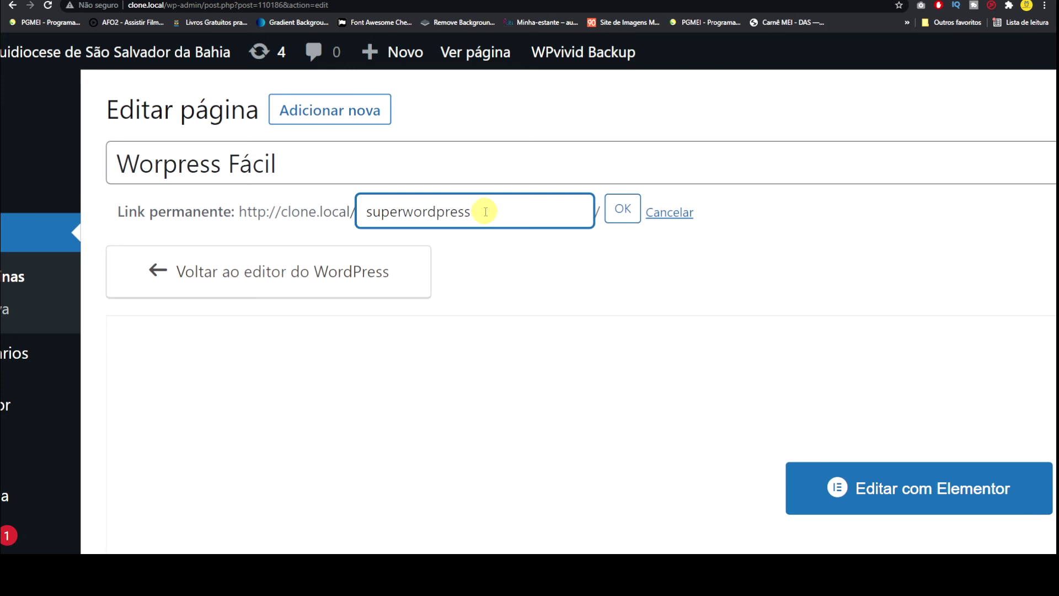
type("-")
key("BackSpace")
type("'")
type(" ~")
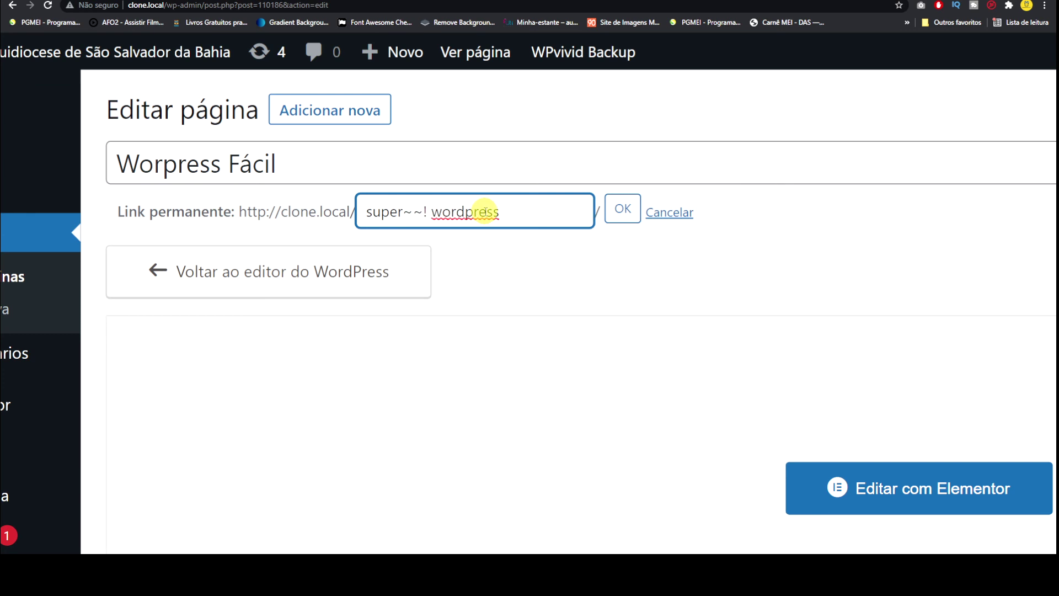
key("BackSpace")
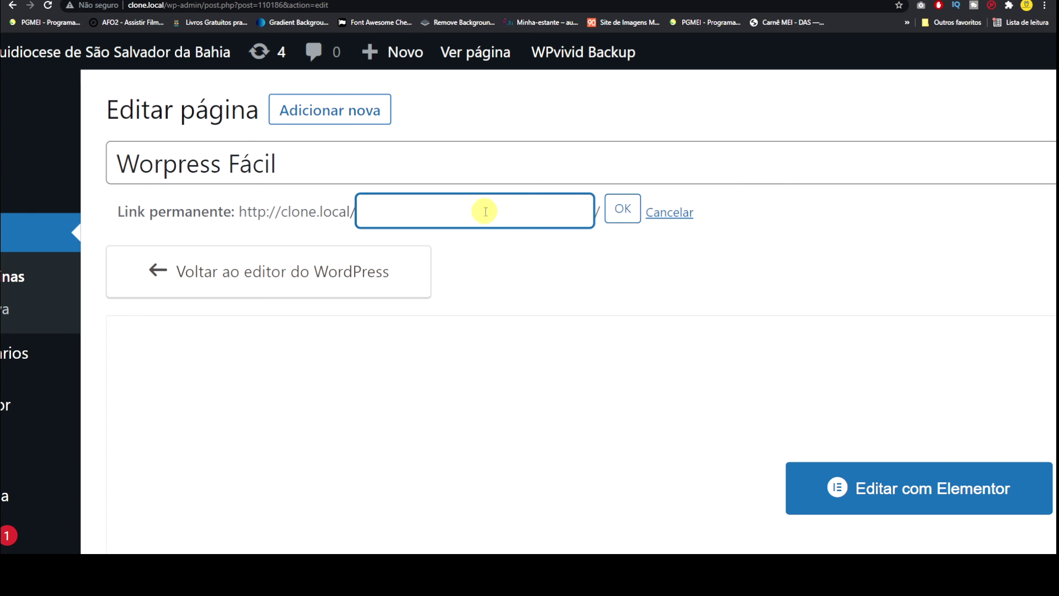
Try "bola bola" and "wordpress" as example slug texts, leaving the slug field empty
type("bola bola ")
type("W")
key("BackSpace")
key("ctrl+a")
type("ec")
key("BackSpace")
key("BackSpace")
type("wordpress")
key("BackSpace")
key("BackSpace")
key("BackSpace")
key("BackSpace")
key("BackSpace")
key("BackSpace")
key("BackSpace")
key("BackSpace")
key("BackSpace")
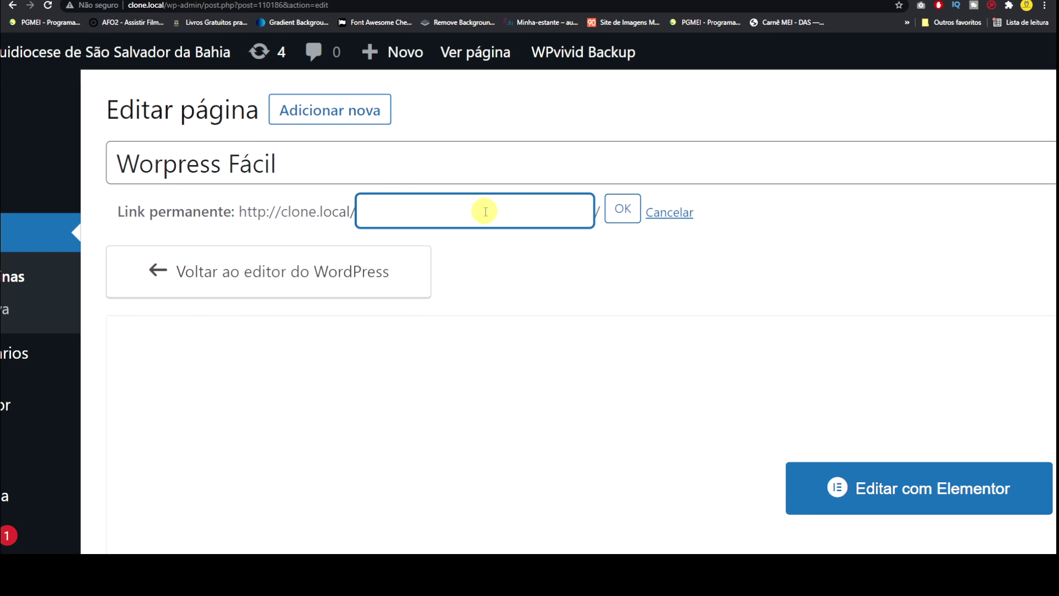